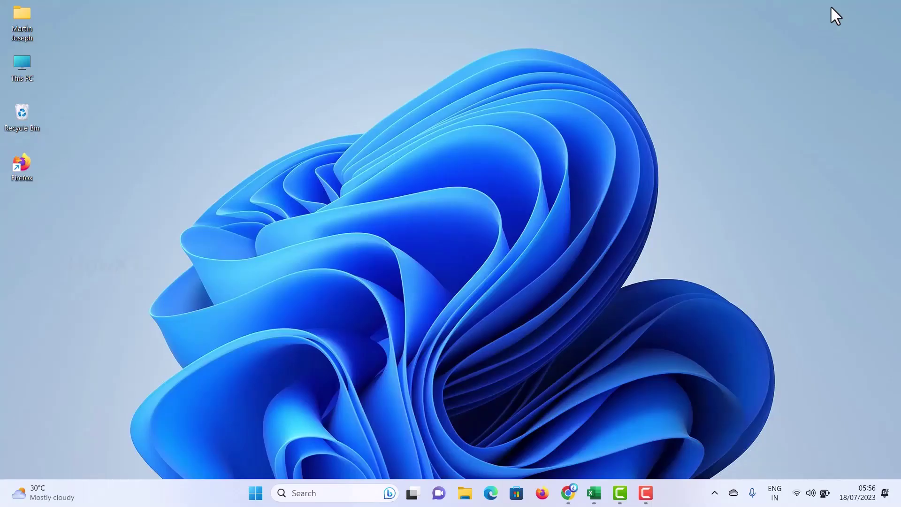
# - Launch Excel with blank Book1, minimize it, and restore it from the taskbar
pyautogui.click(594, 493)
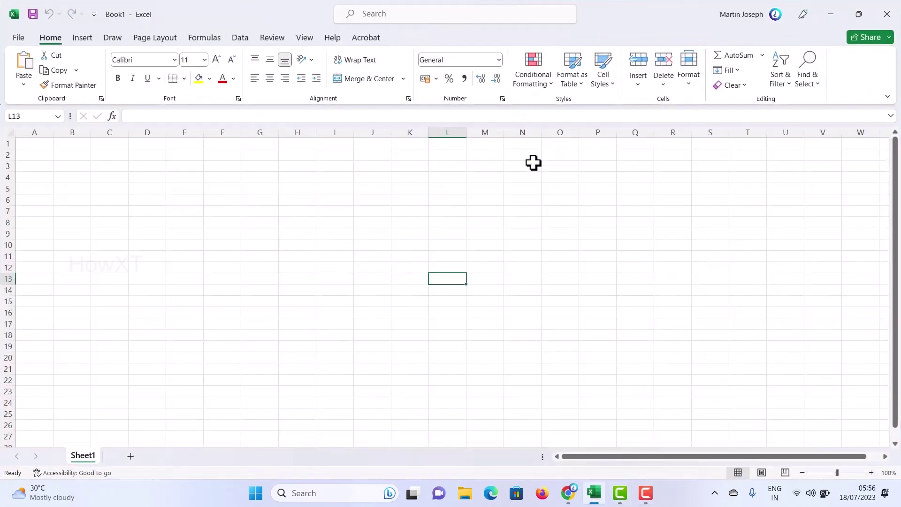
pyautogui.click(380, 175)
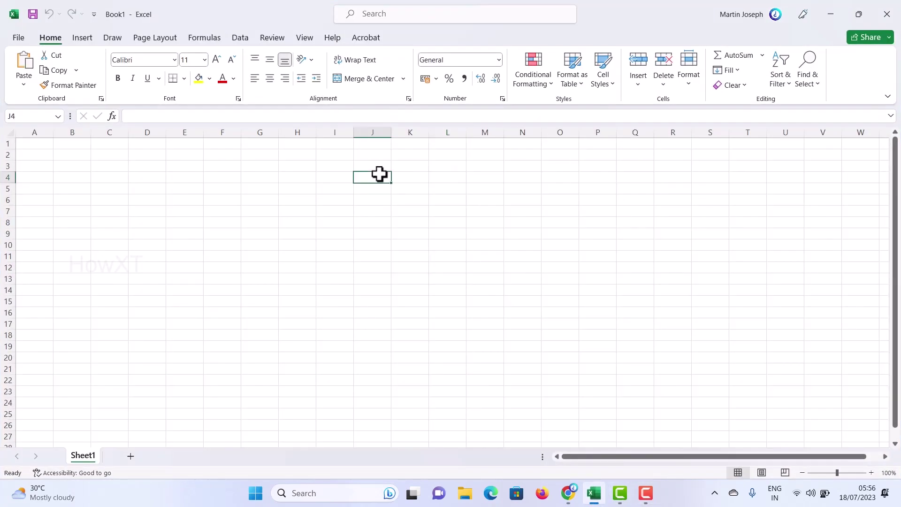
pyautogui.click(825, 14)
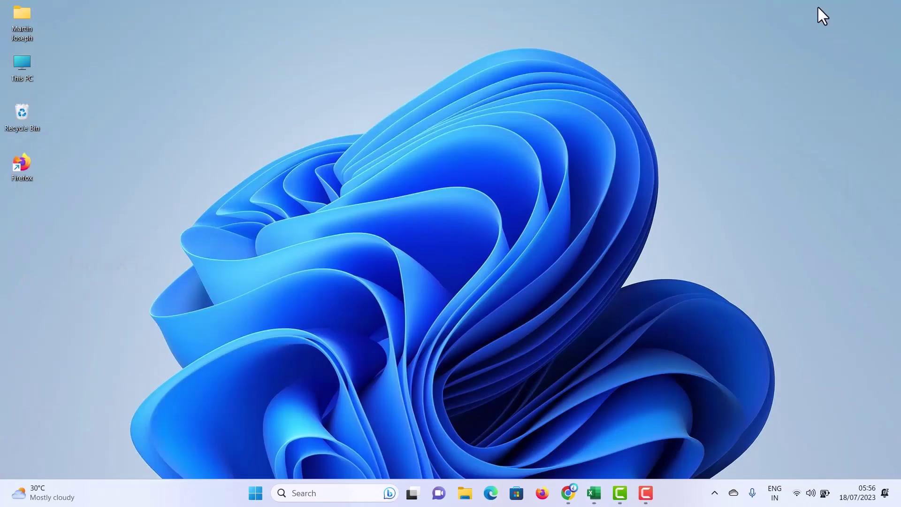
pyautogui.click(594, 493)
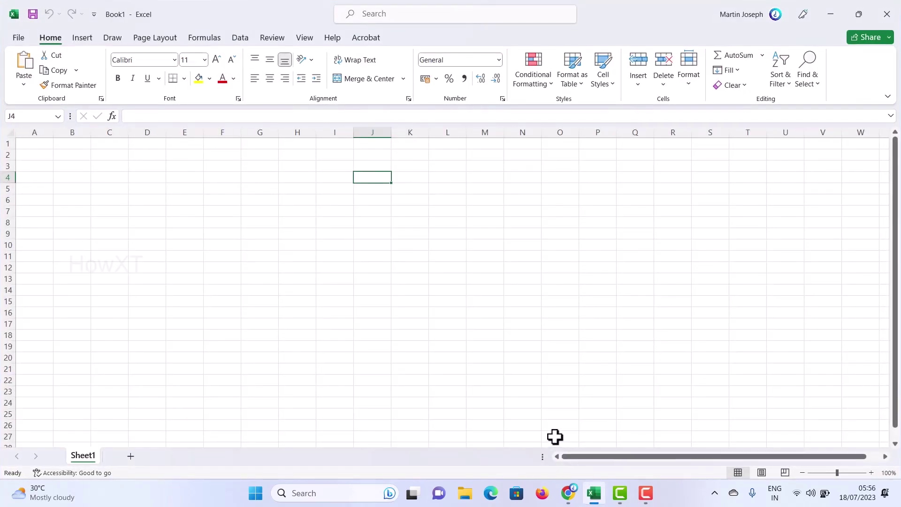
pyautogui.click(19, 43)
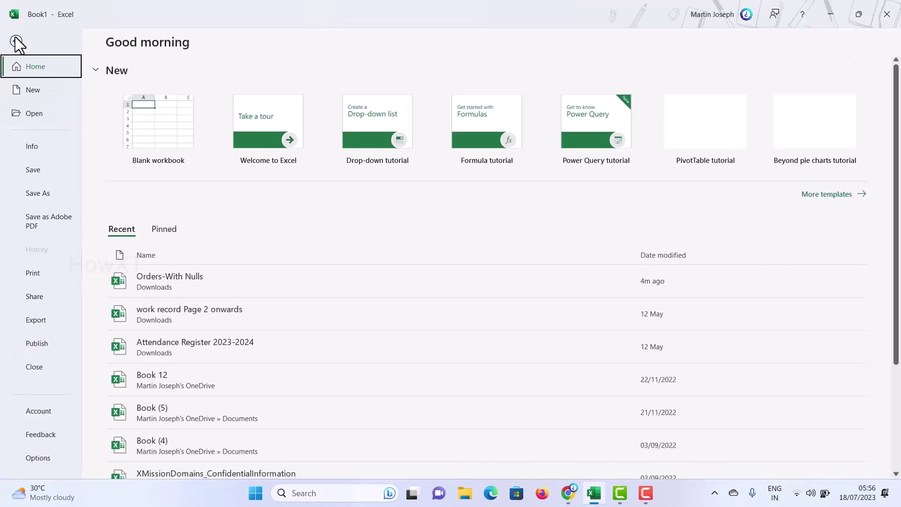
pyautogui.click(43, 115)
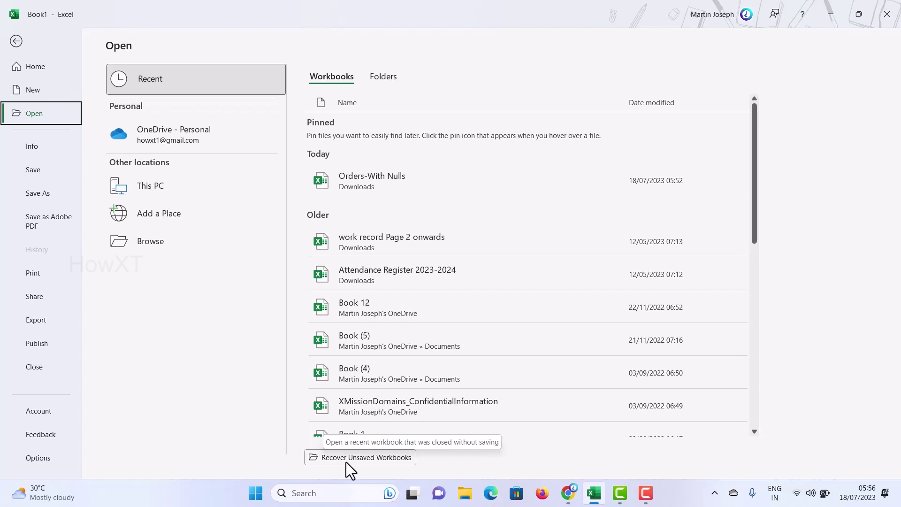
pyautogui.click(346, 462)
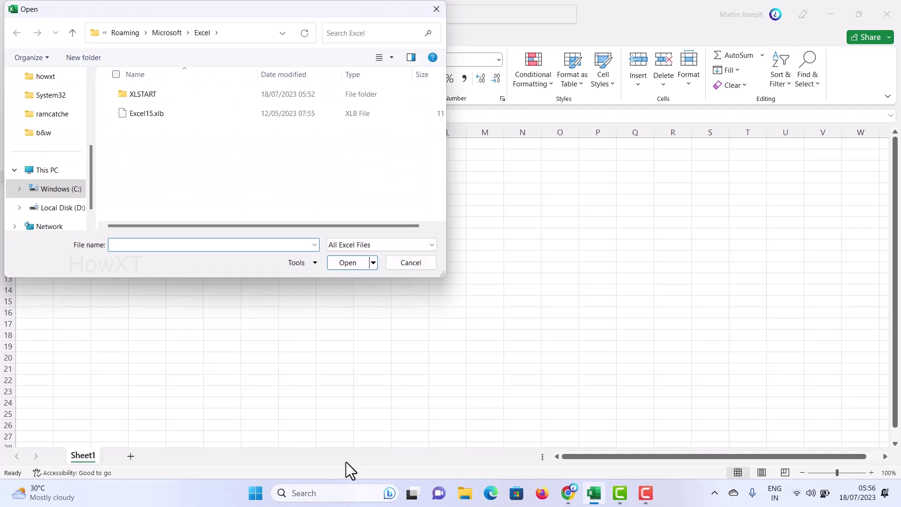
pyautogui.click(174, 117)
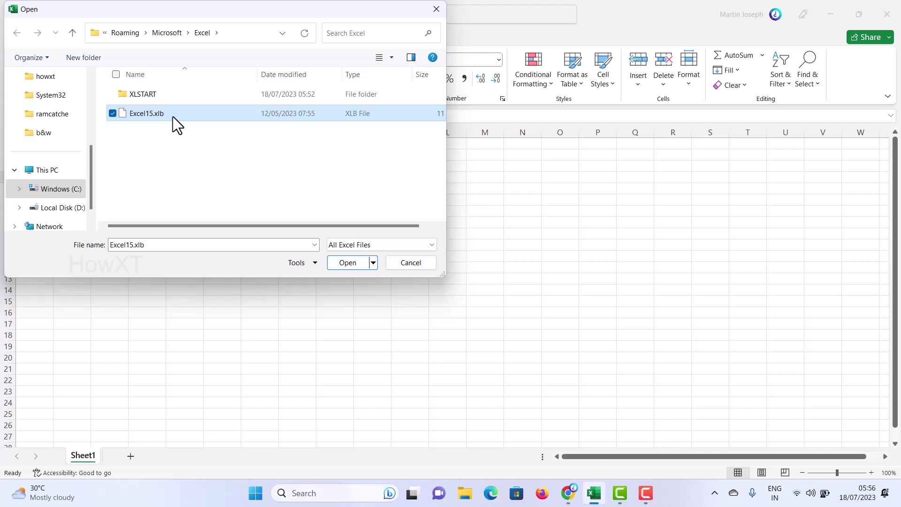
pyautogui.click(173, 116)
pyautogui.click(242, 193)
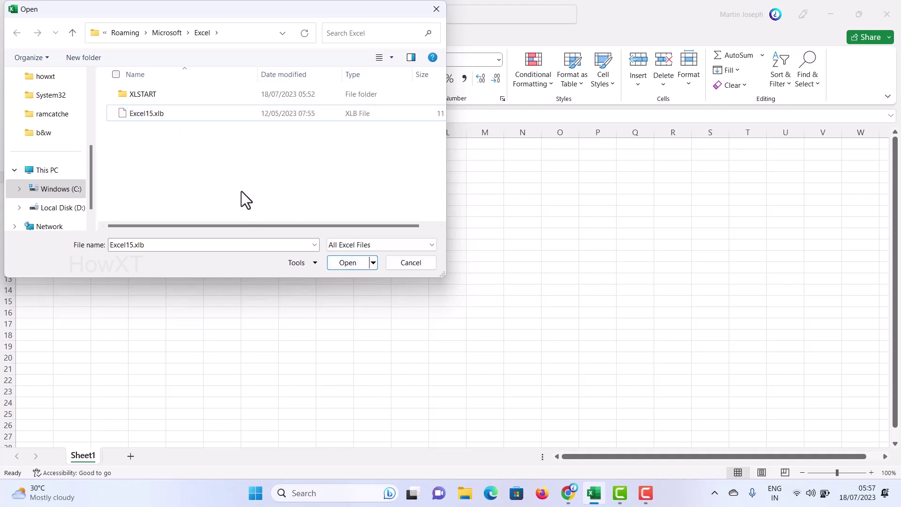
pyautogui.click(164, 116)
pyautogui.click(345, 264)
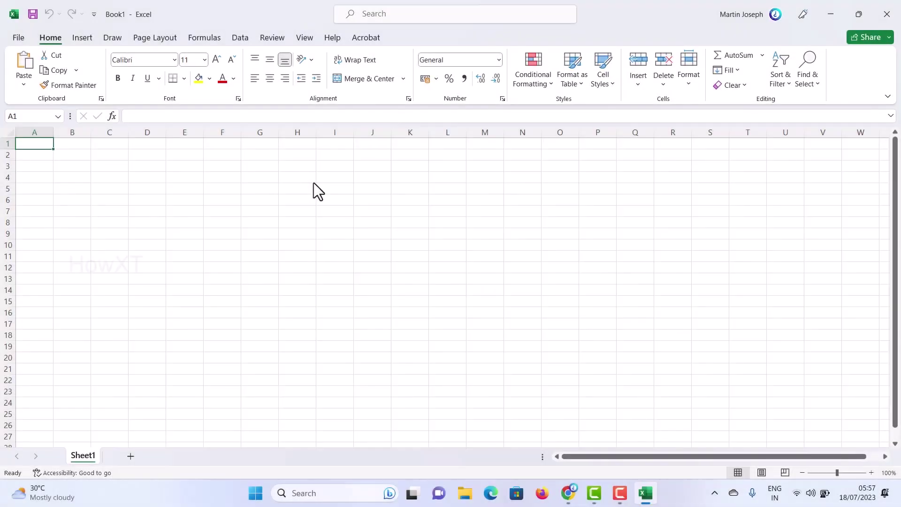
pyautogui.click(16, 37)
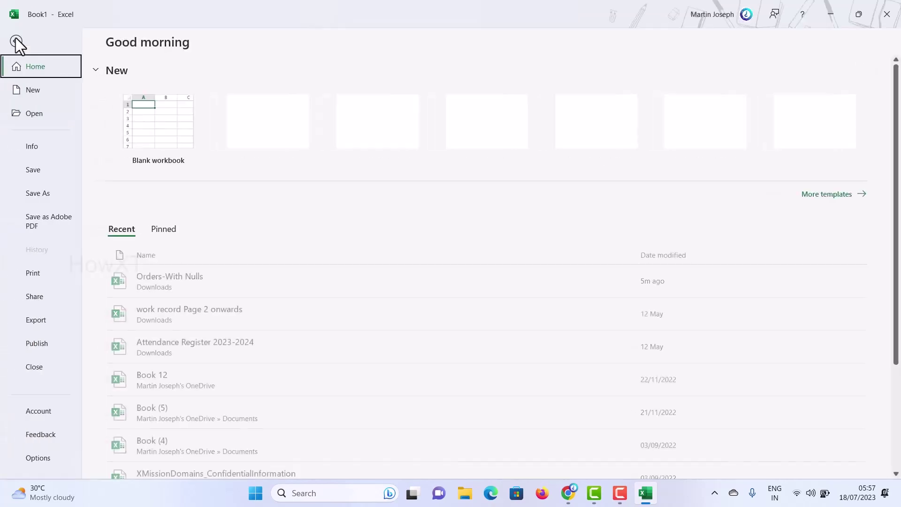
pyautogui.click(32, 148)
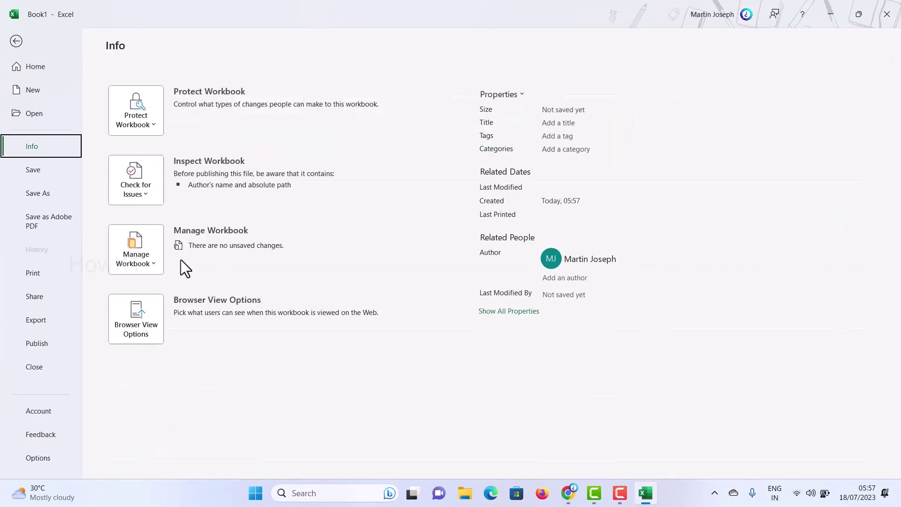
pyautogui.click(155, 264)
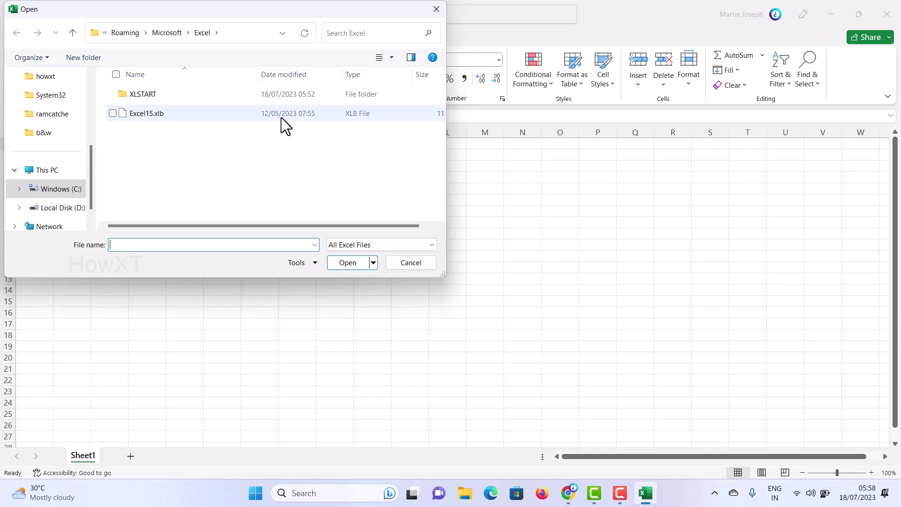
pyautogui.click(405, 264)
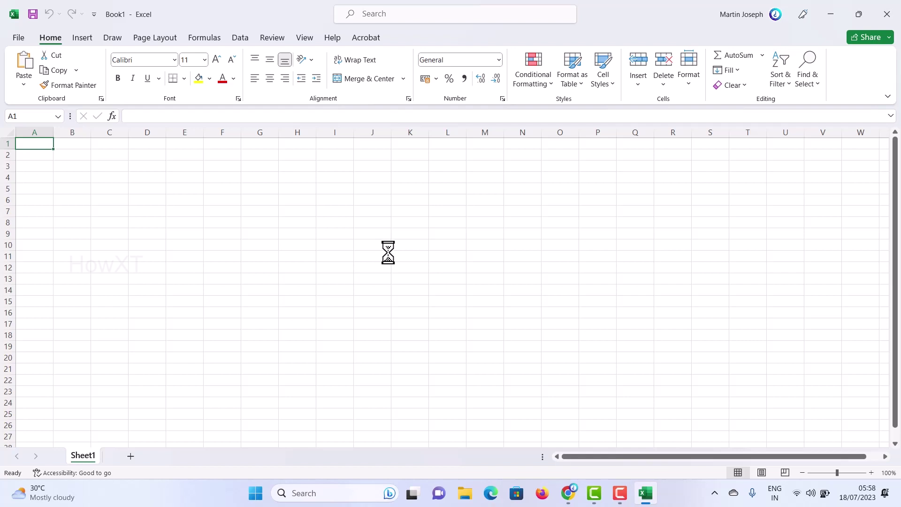
# - Go to the Save page of Excel Options showing AutoRecover every 10 minutes
pyautogui.click(16, 37)
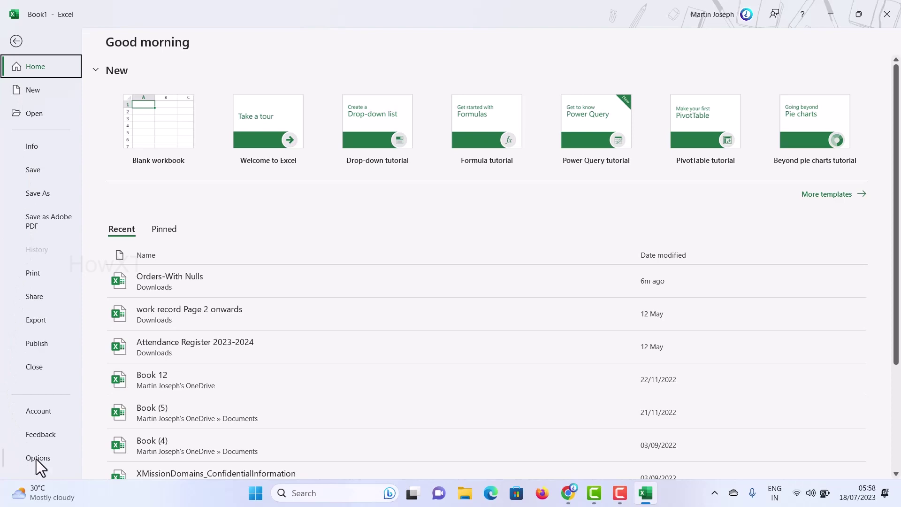
pyautogui.press('Escape')
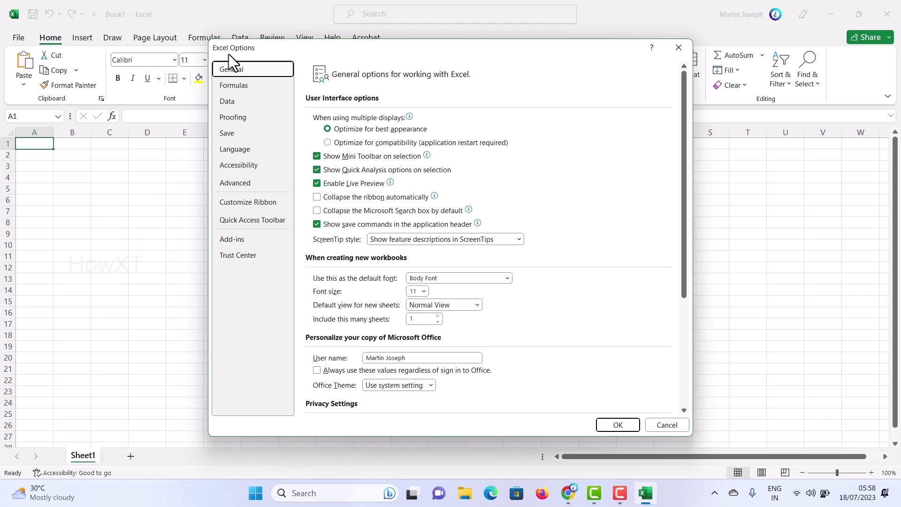
pyautogui.click(227, 139)
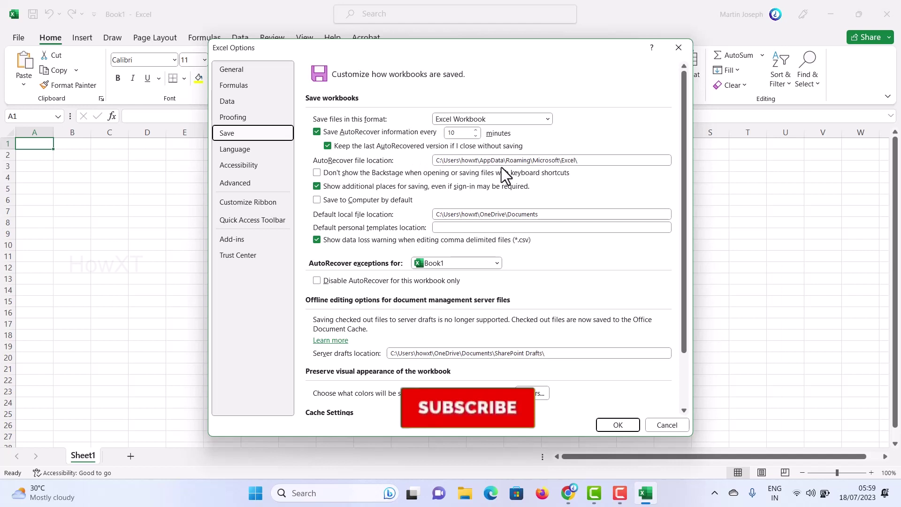
# - Select the AutoRecover file location path for copying
pyautogui.click(437, 161)
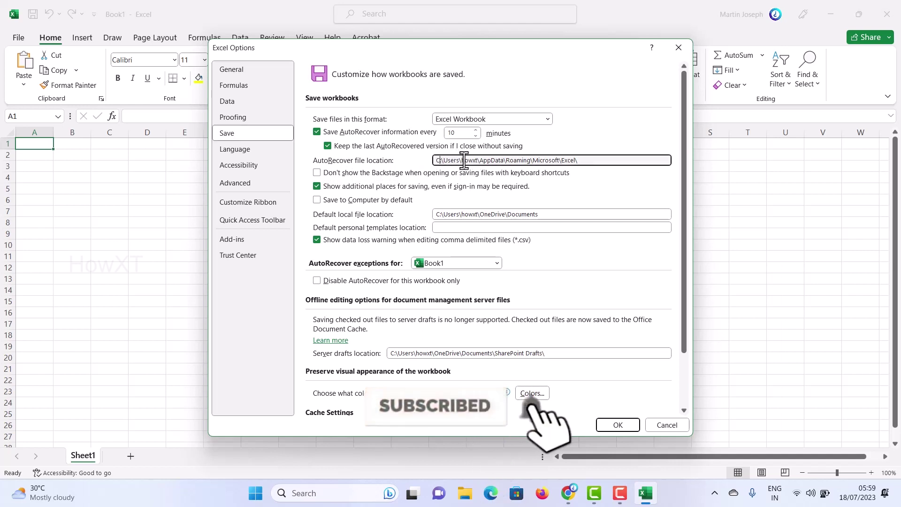
pyautogui.moveTo(585, 161); pyautogui.dragTo(425, 164)
pyautogui.hotkey('ctrl', 'c')
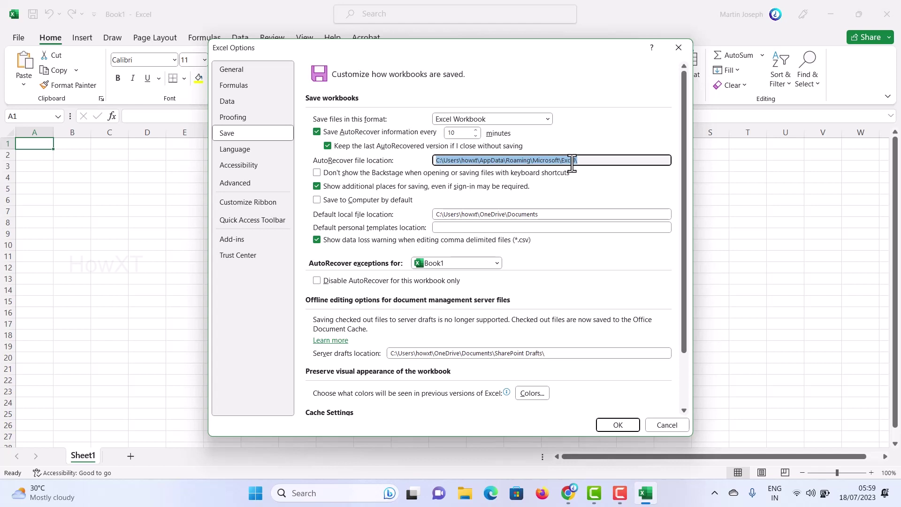
# - Navigate File Explorer to the pasted AppData\Roaming\Microsoft\Excel folder, then minimize it
pyautogui.click(463, 493)
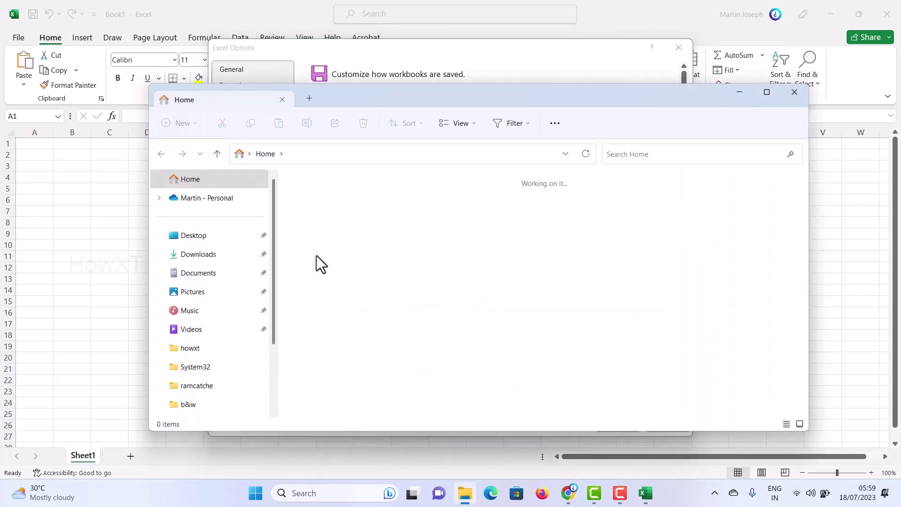
pyautogui.click(301, 155)
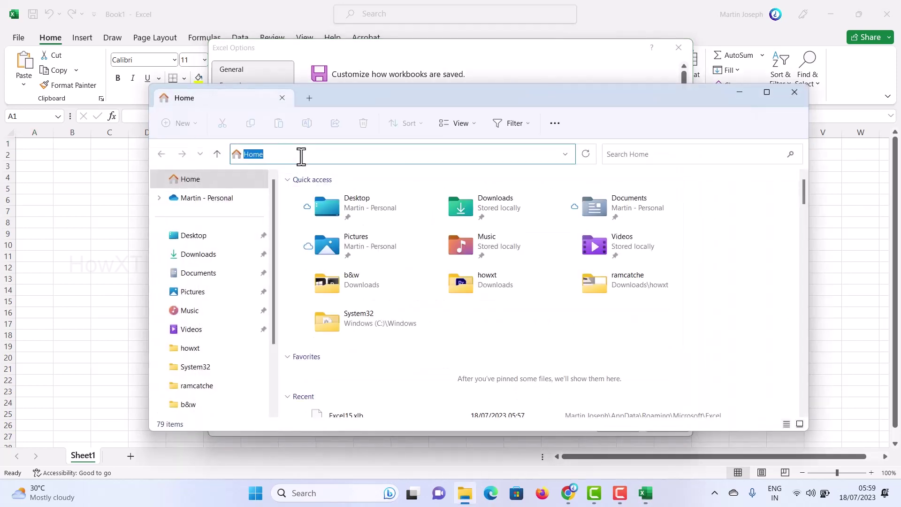
pyautogui.hotkey('ctrl', 'v')
pyautogui.hotkey('ctrl', 'a')
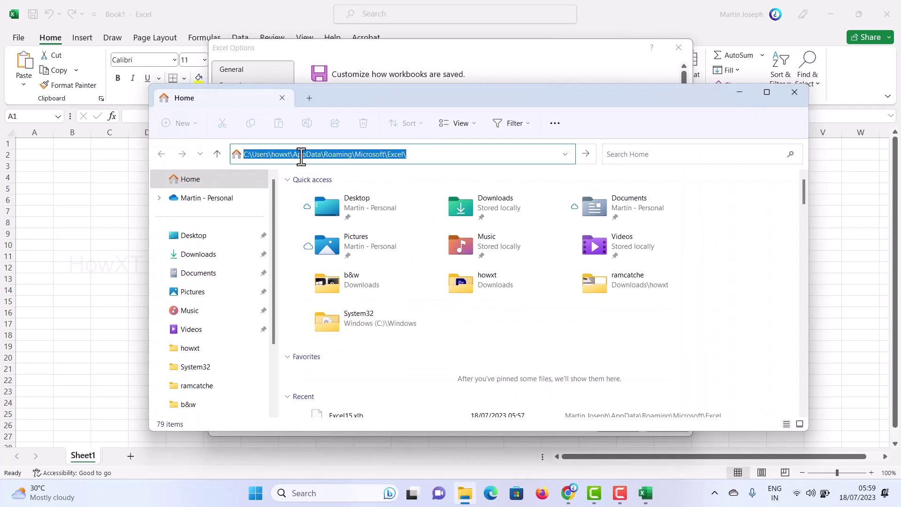
pyautogui.press('Return')
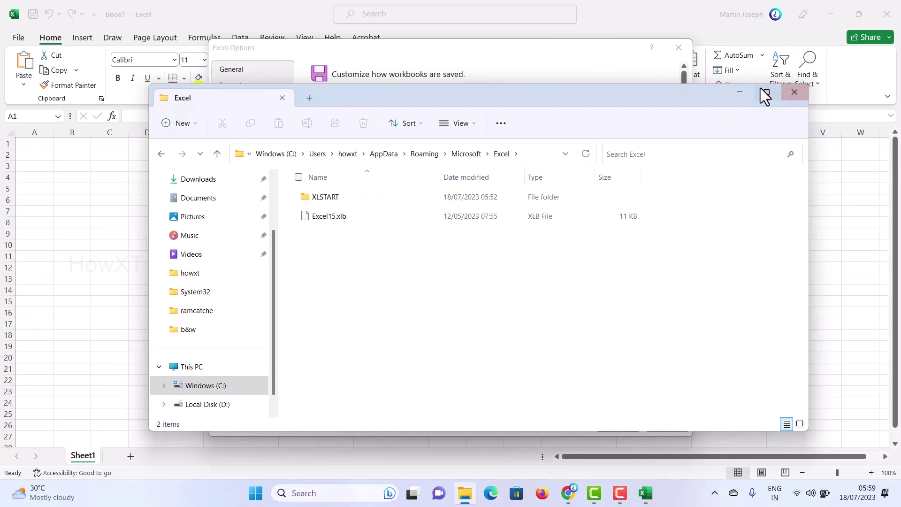
pyautogui.click(739, 93)
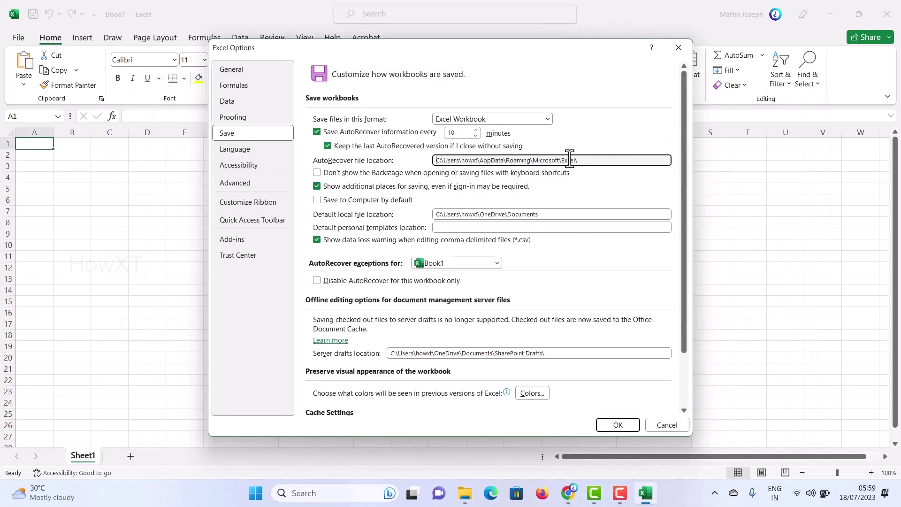